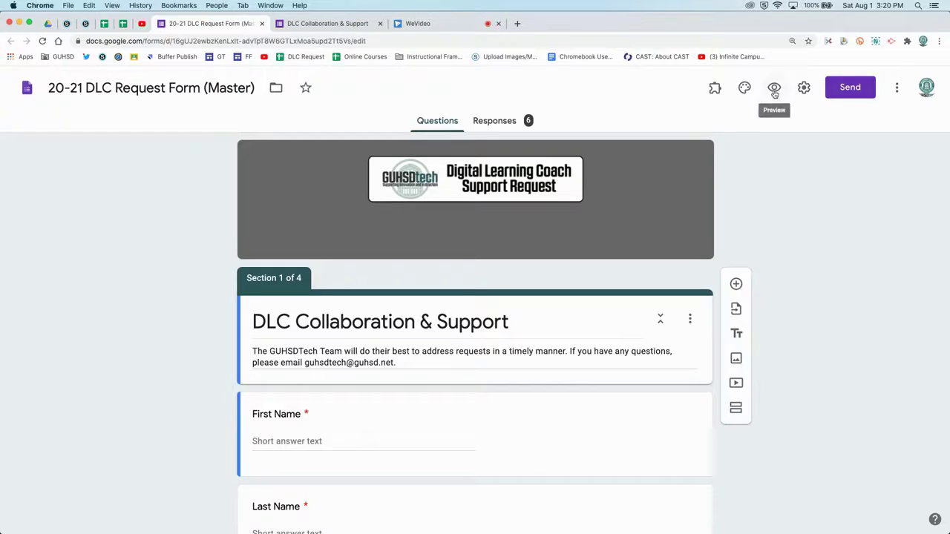
- Preview the 20-21 DLC Request Form and copy the web address of its live view
click(498, 23)
click(427, 42)
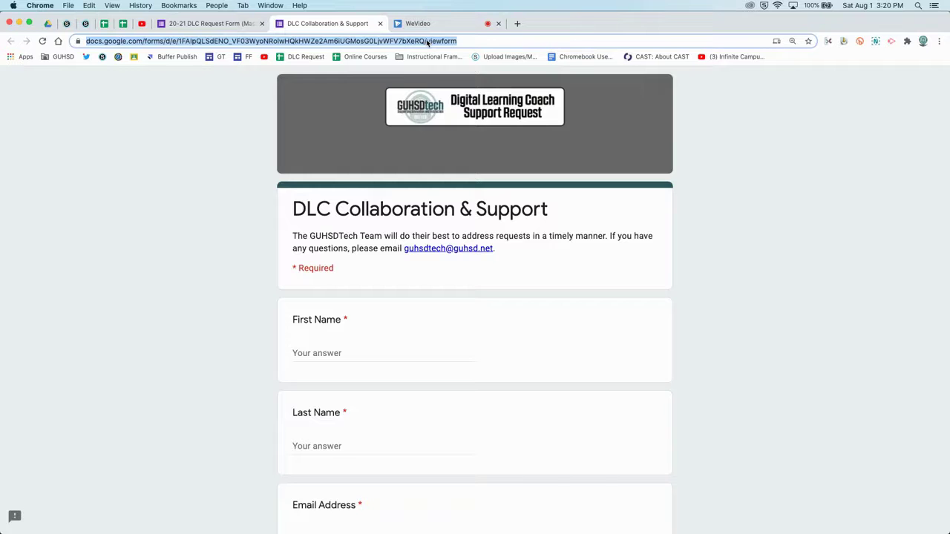
right_click(427, 42)
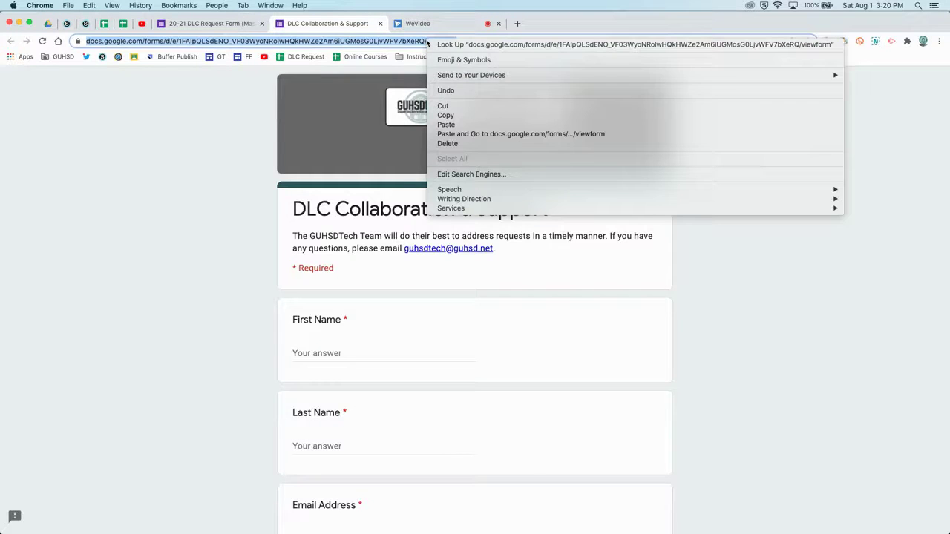
click(447, 117)
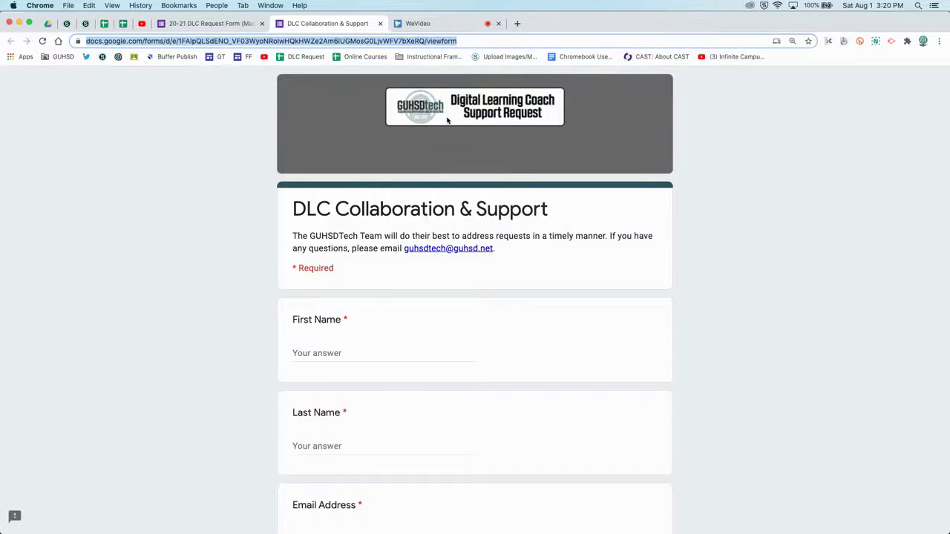
- Switch to the Schoology course materials and start a new link entry after the Desmos Activity item
click(85, 24)
scroll(367, 319, down, 5)
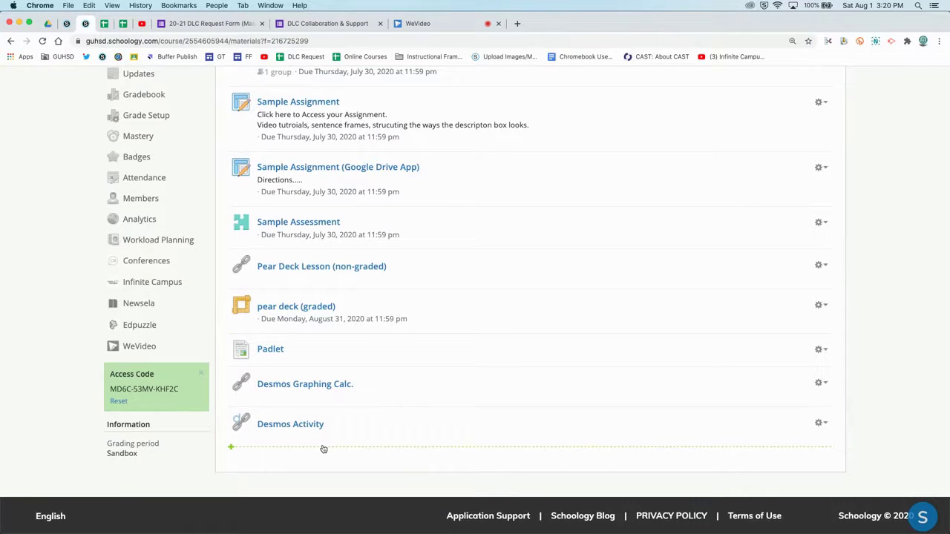
click(323, 449)
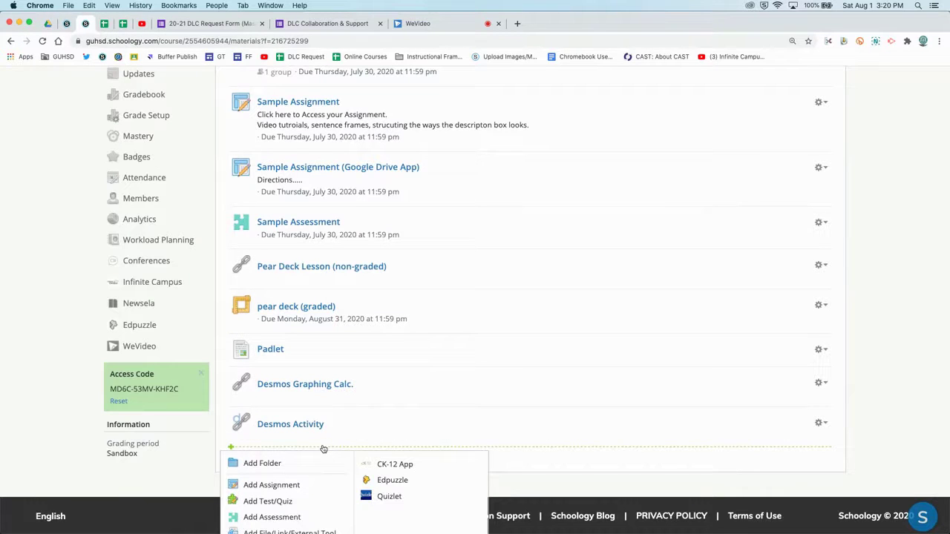
scroll(303, 481, down, 1)
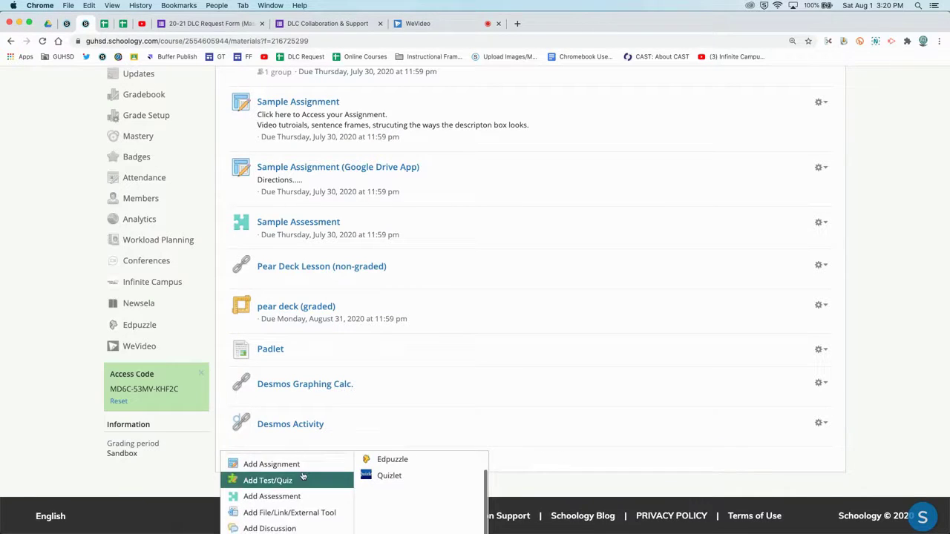
click(297, 513)
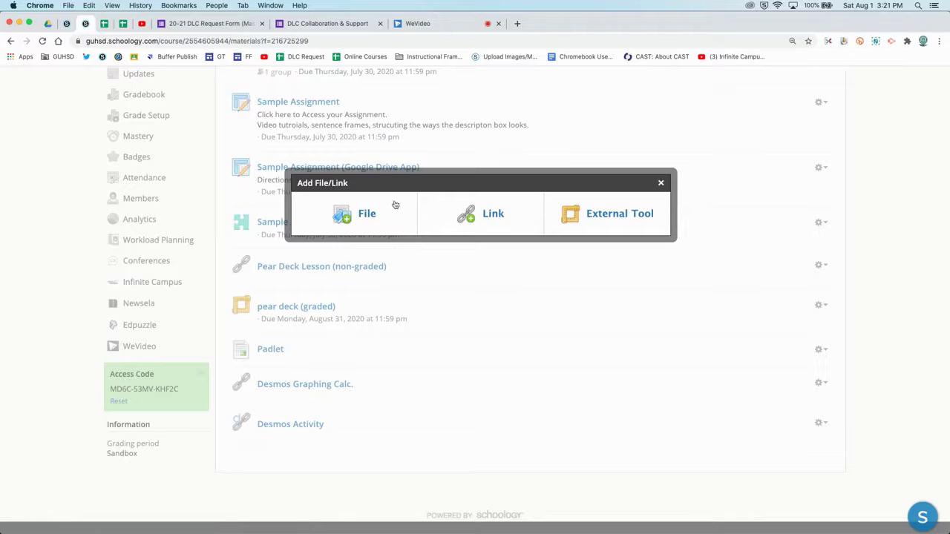
click(486, 215)
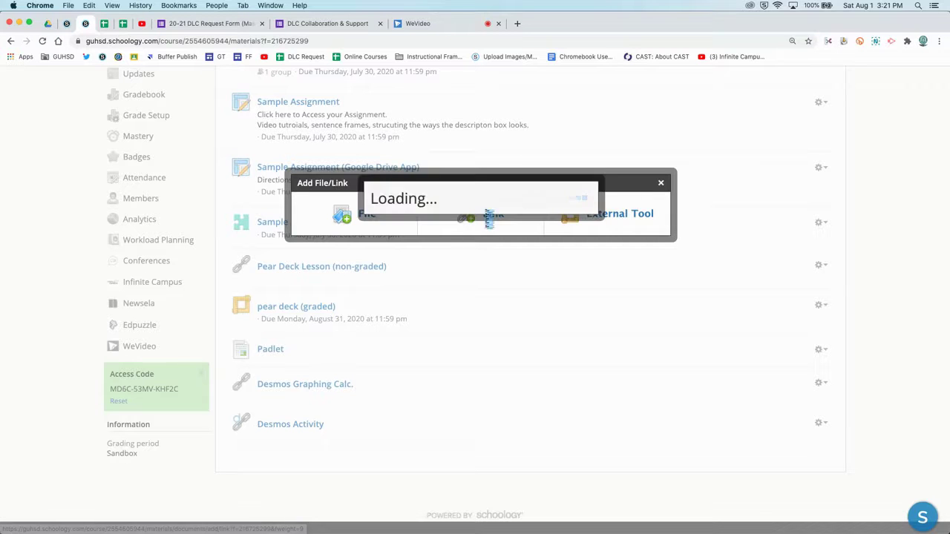
- Paste the copied form address as the link URL, title it "Google Forms Survey", and add it to the course folder
click(459, 190)
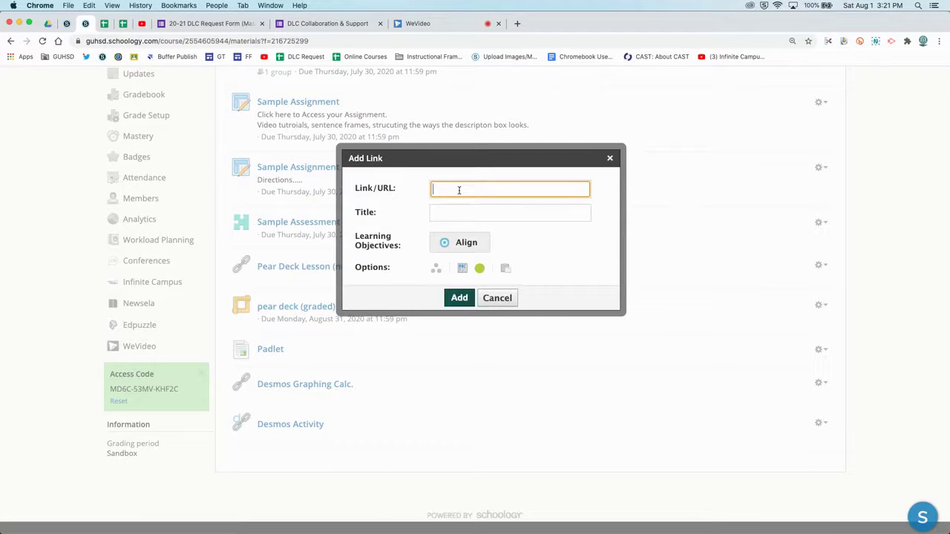
key(super+v)
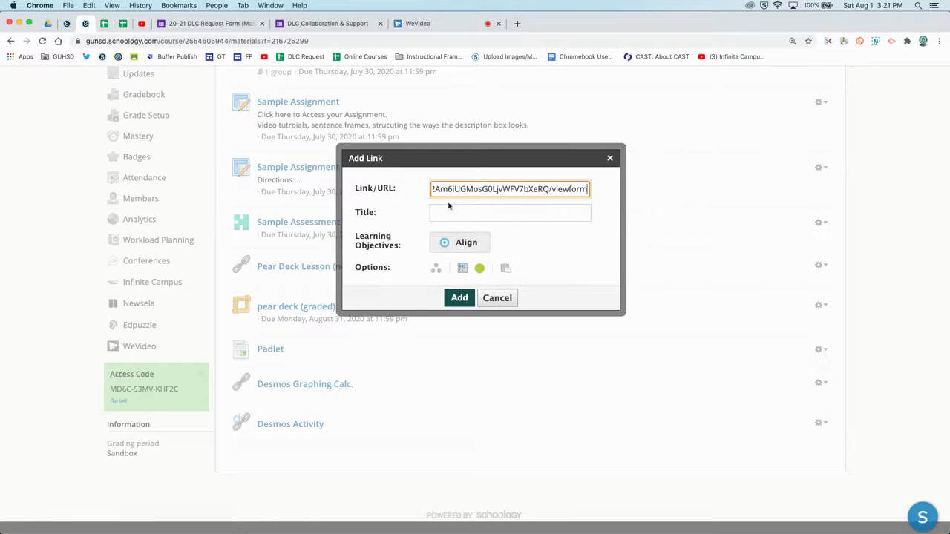
click(449, 211)
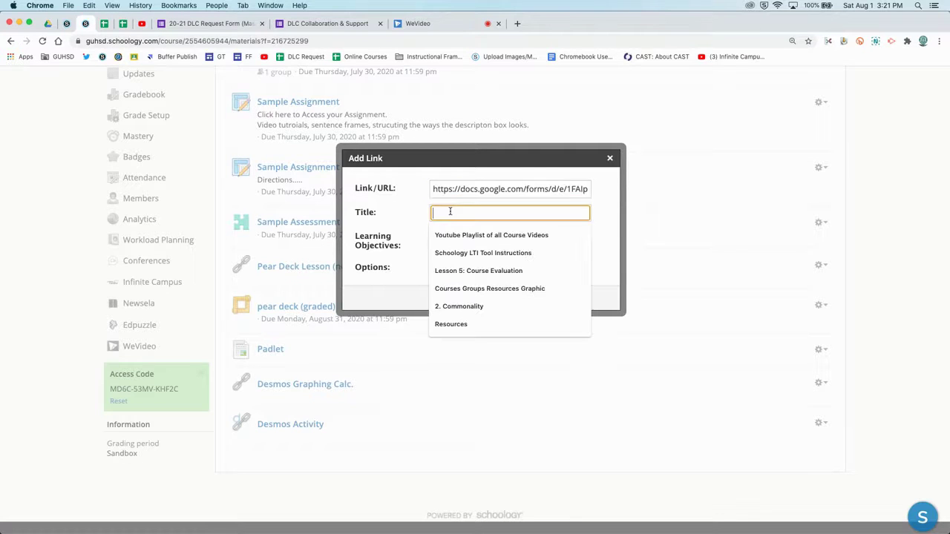
text(Goog)
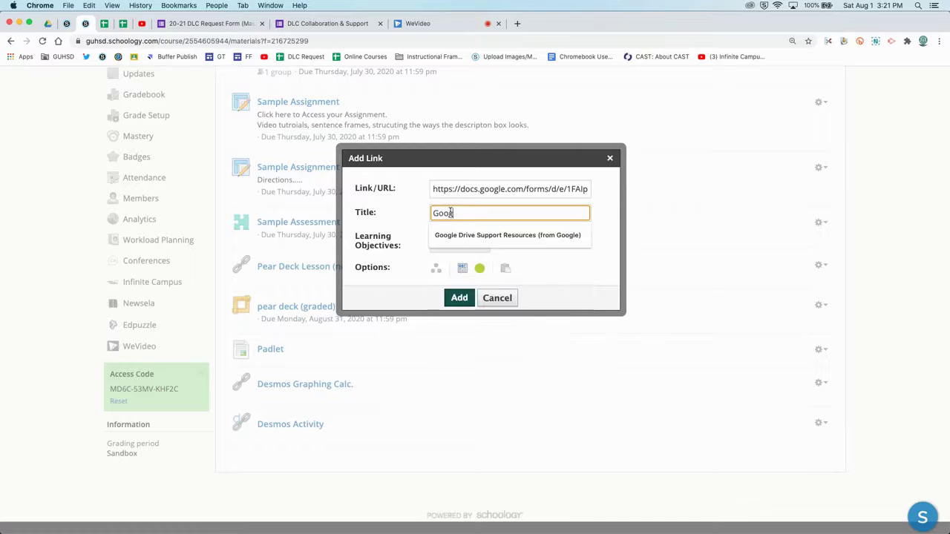
text(le Forms Survey)
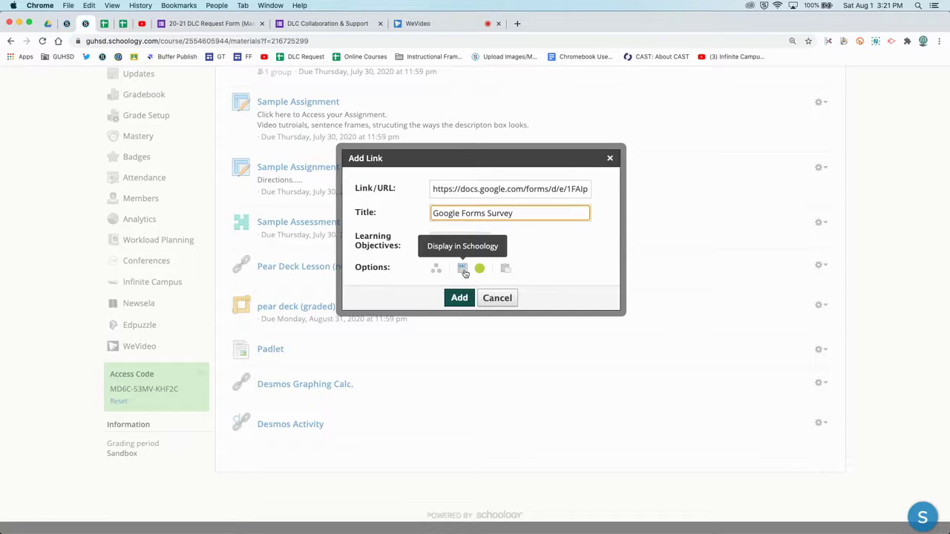
click(459, 297)
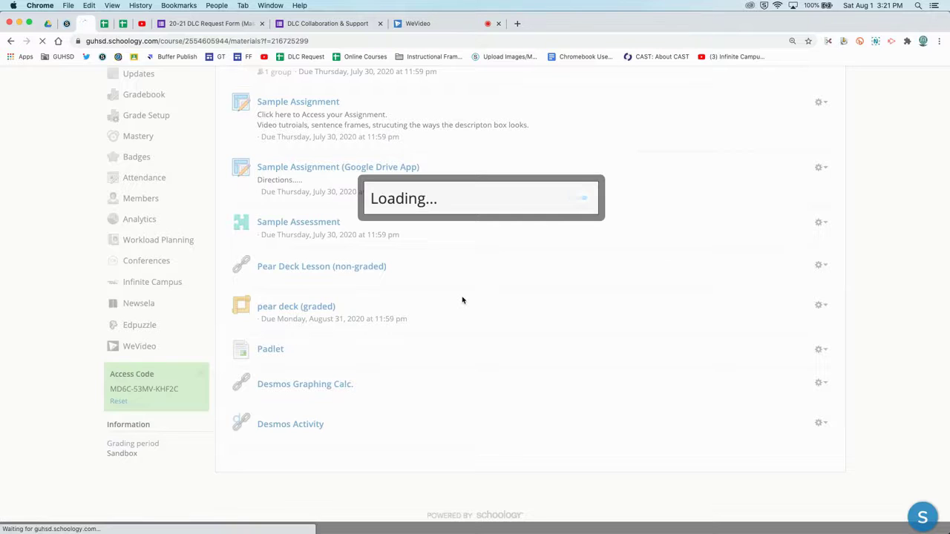
- Open the Google Forms Survey link and look through the form embedded in the course
scroll(433, 322, down, 1)
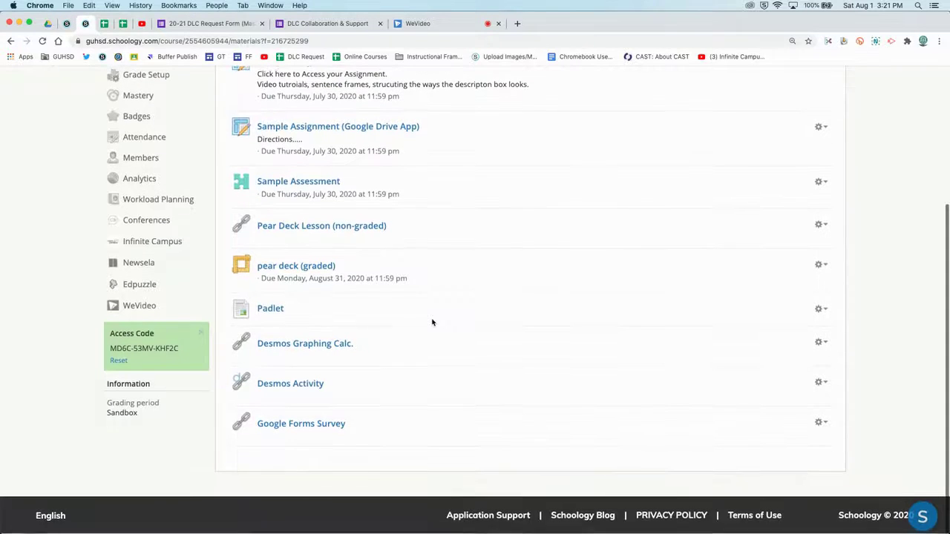
click(320, 429)
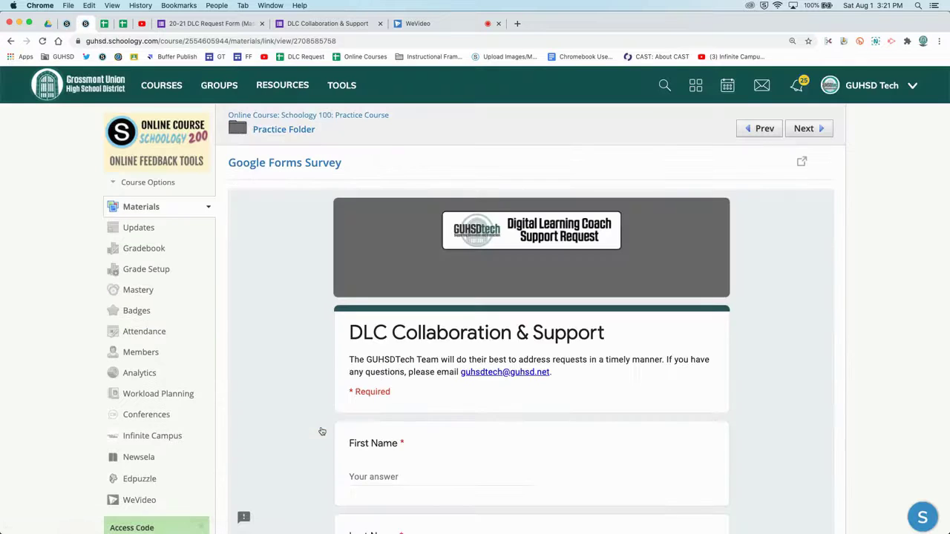
scroll(886, 279, down, 1)
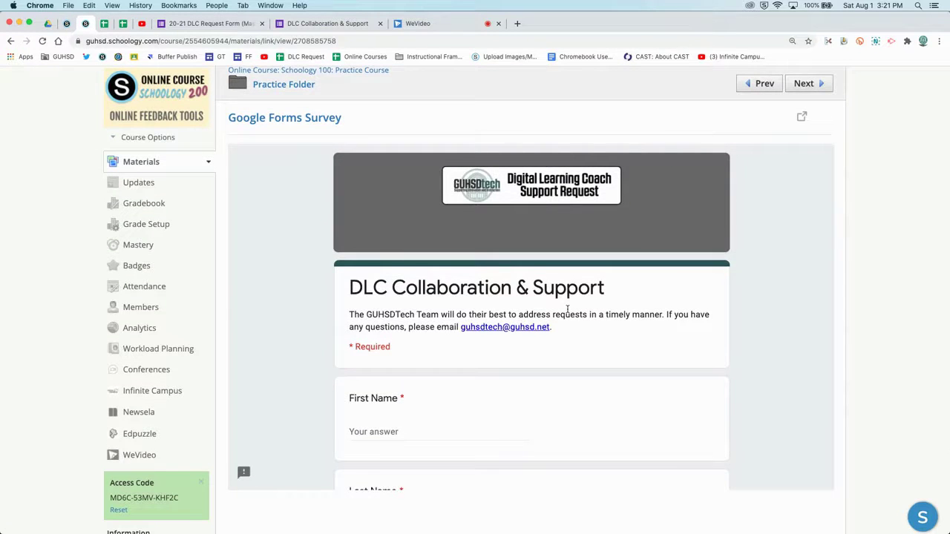
scroll(566, 309, down, 10)
scroll(567, 309, down, 2)
scroll(567, 308, up, 15)
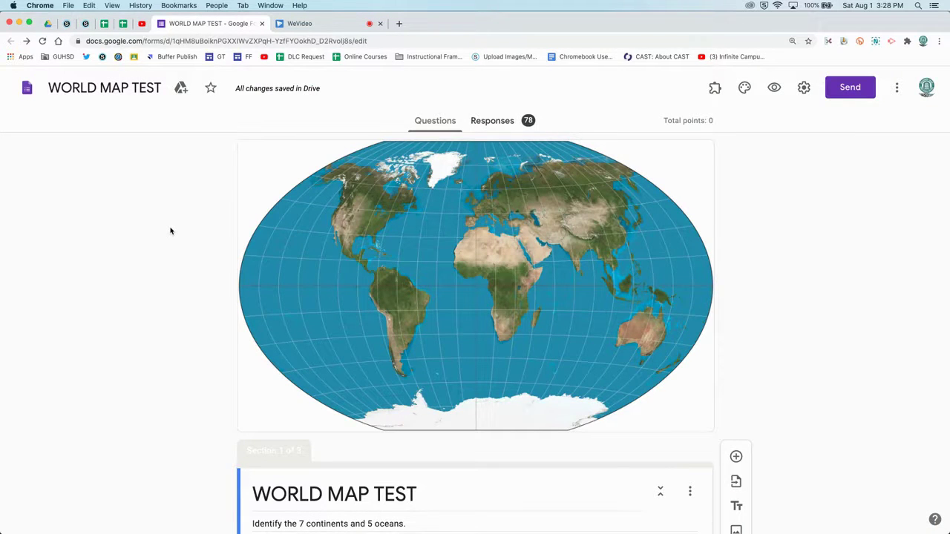
- Try the "Make this a quiz" and Chromebook locked mode options for WORLD MAP TEST, and discard the changes
click(803, 87)
click(601, 149)
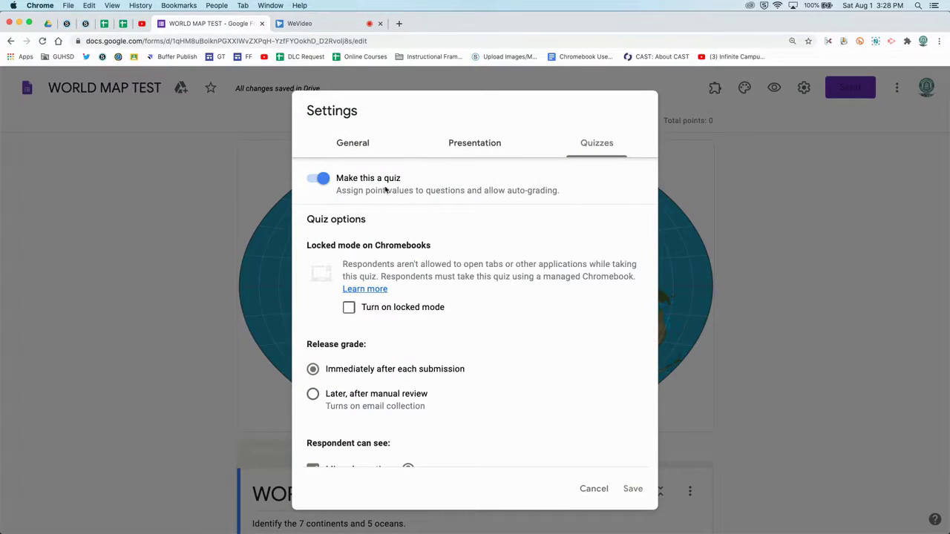
click(323, 180)
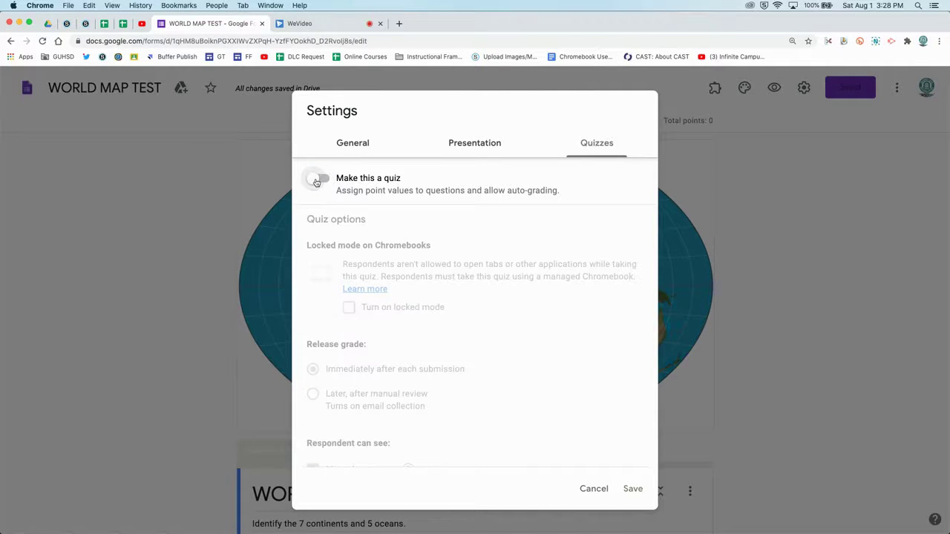
click(316, 181)
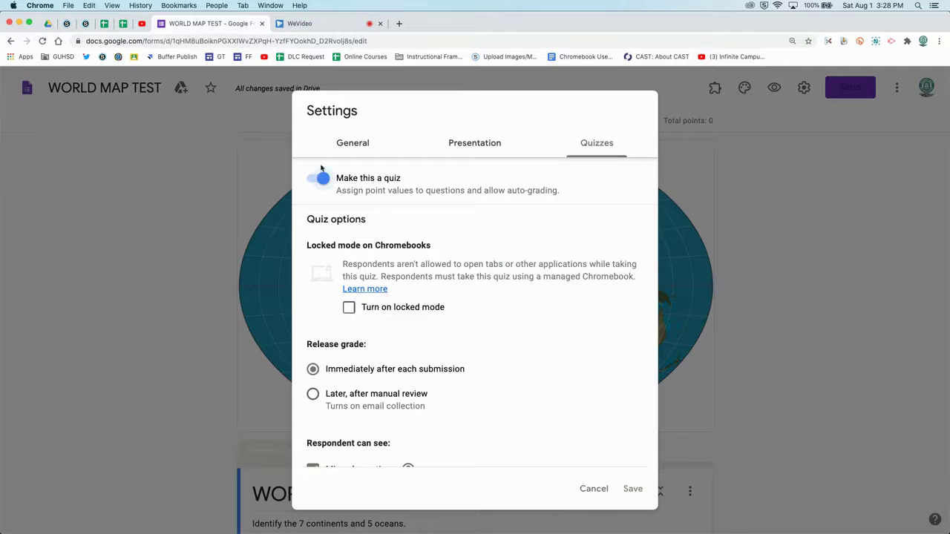
click(349, 310)
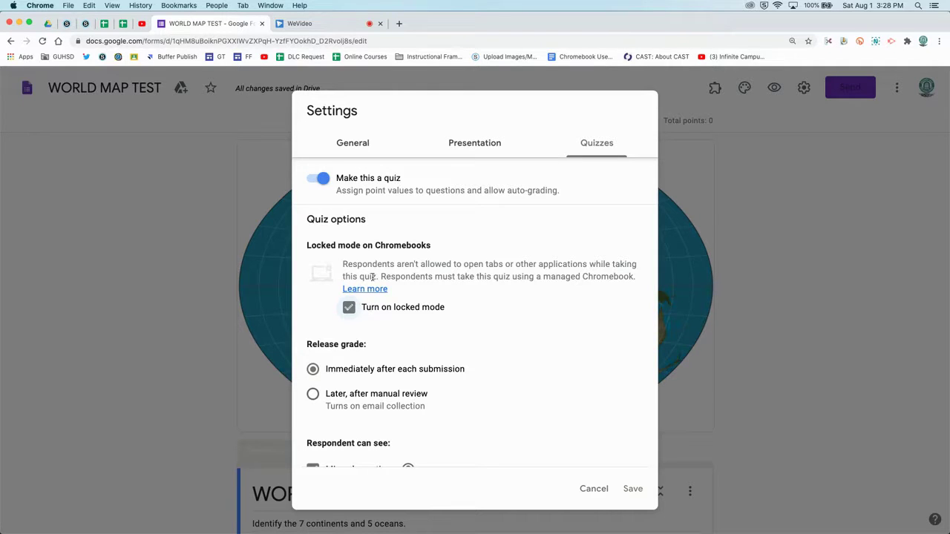
click(349, 307)
click(348, 307)
click(349, 307)
click(594, 489)
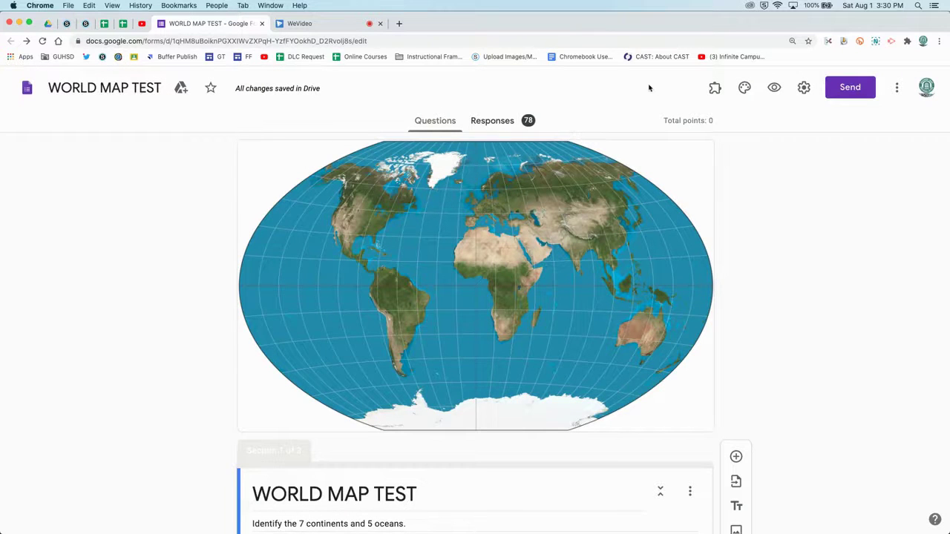
- Preview the WORLD MAP TEST form and copy the web address of its live view
click(774, 88)
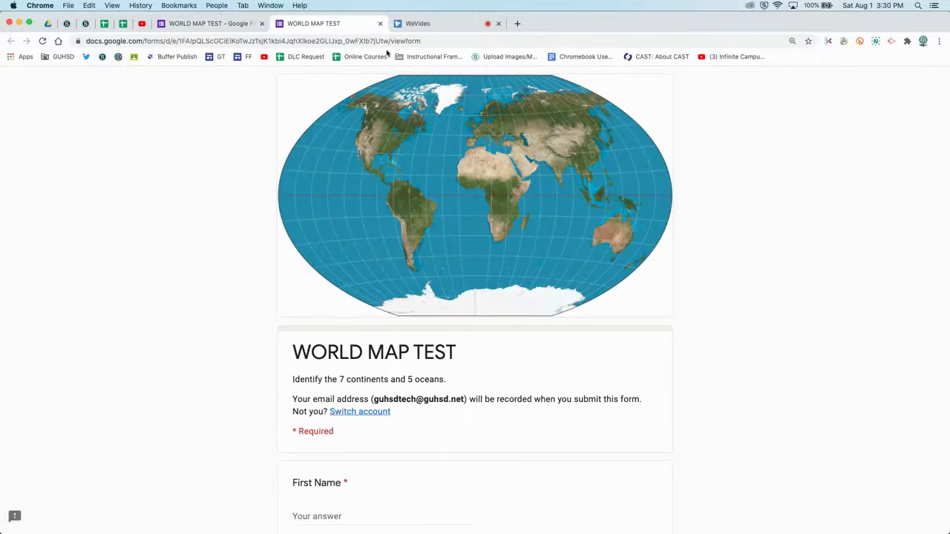
click(382, 41)
key(super+c)
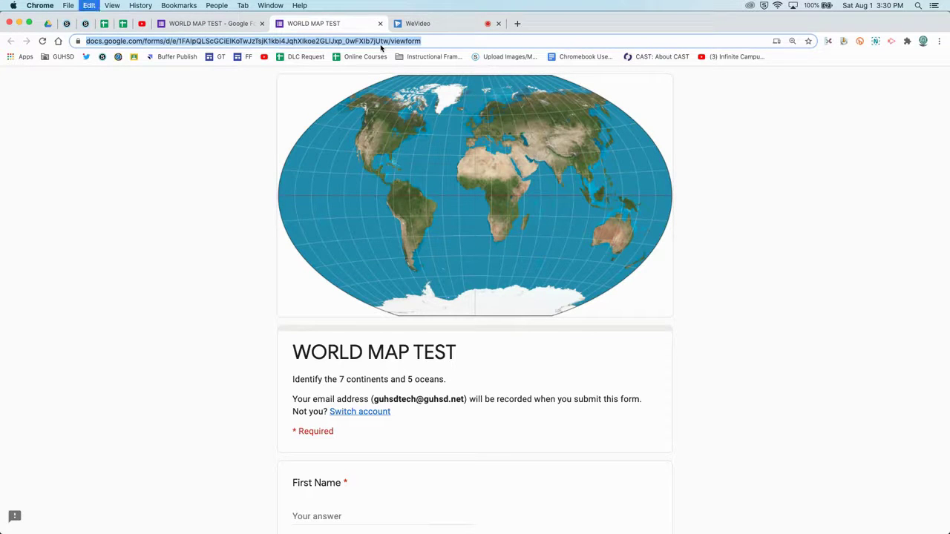
- Return to the Schoology course materials and start a new external tool entry after Google Forms Survey
click(86, 23)
scroll(360, 276, down, 5)
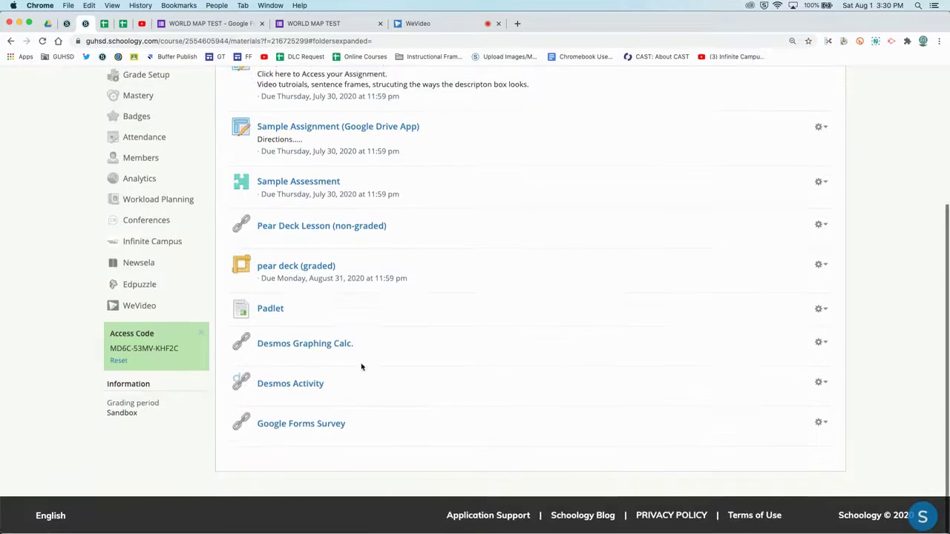
click(366, 449)
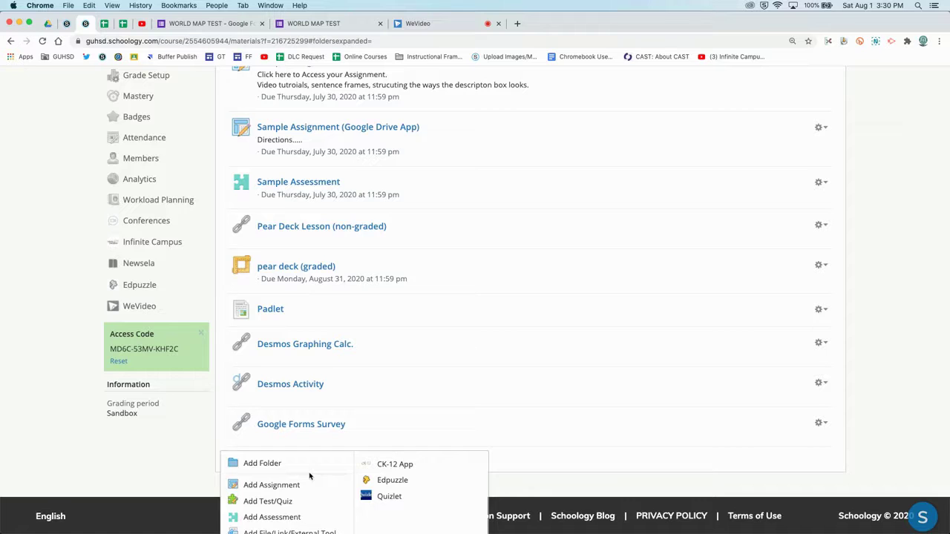
scroll(309, 475, down, 1)
scroll(309, 476, down, 2)
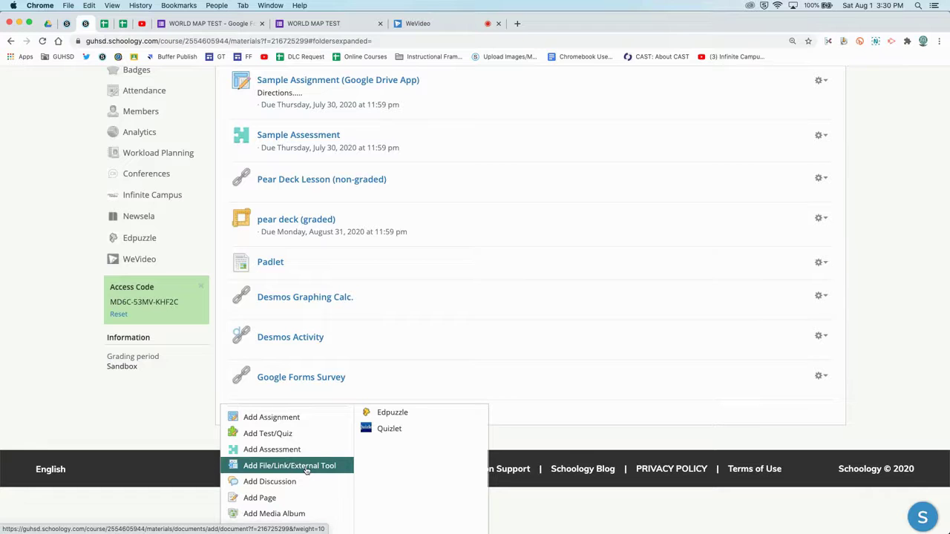
click(307, 467)
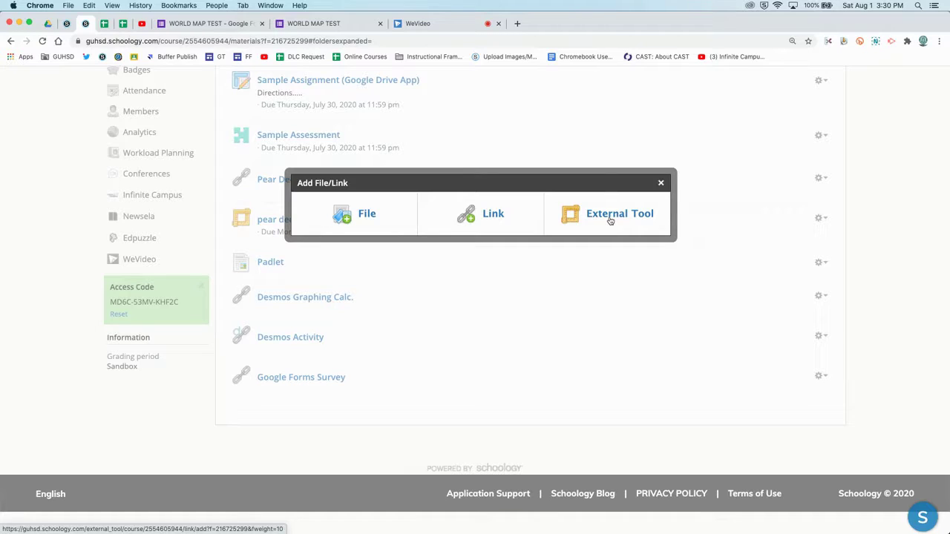
click(610, 215)
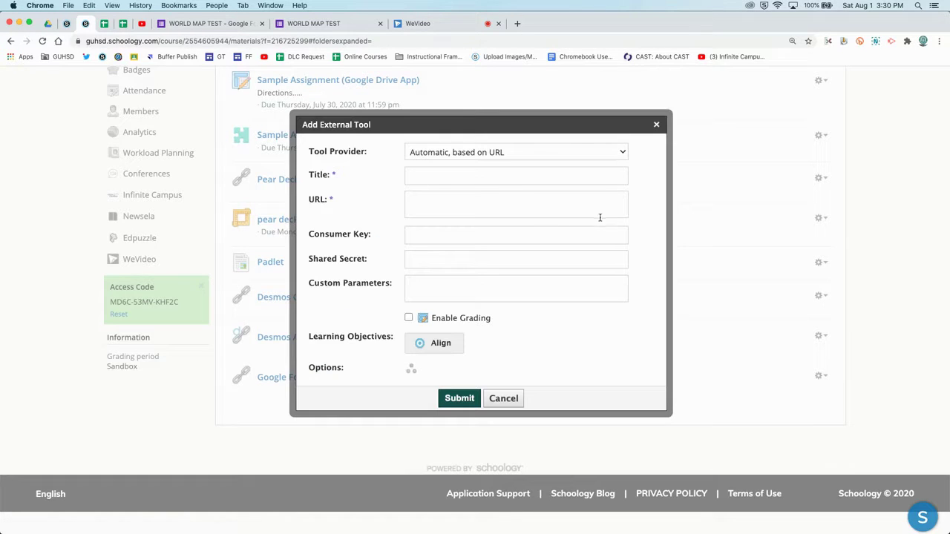
- Title the external tool "Google FORms Quiz" and paste the copied quiz address as its URL
click(450, 175)
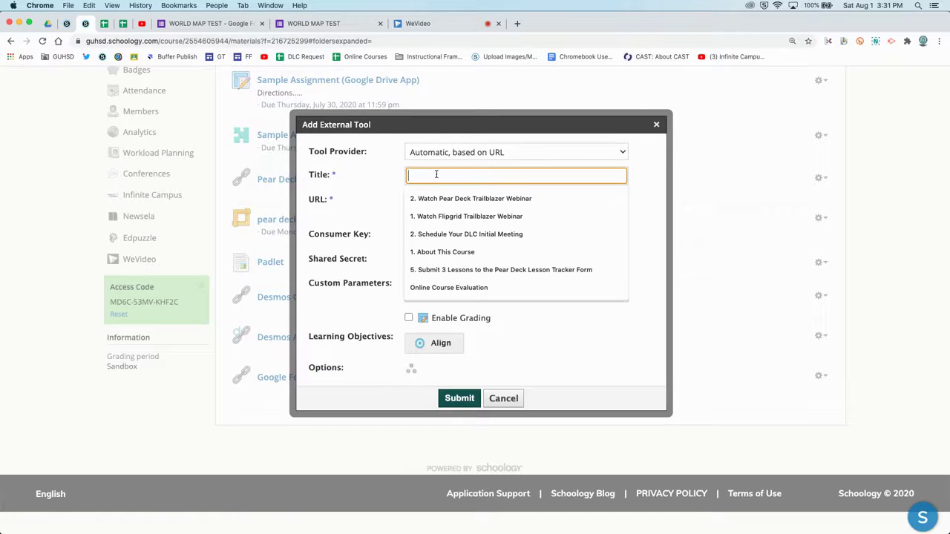
text(Google FORms Quiz)
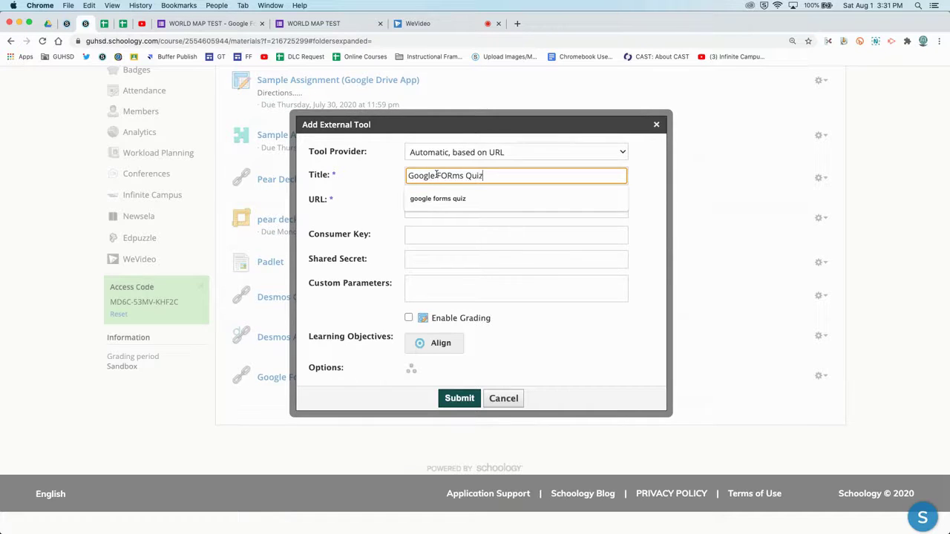
key(Tab)
key(super+v)
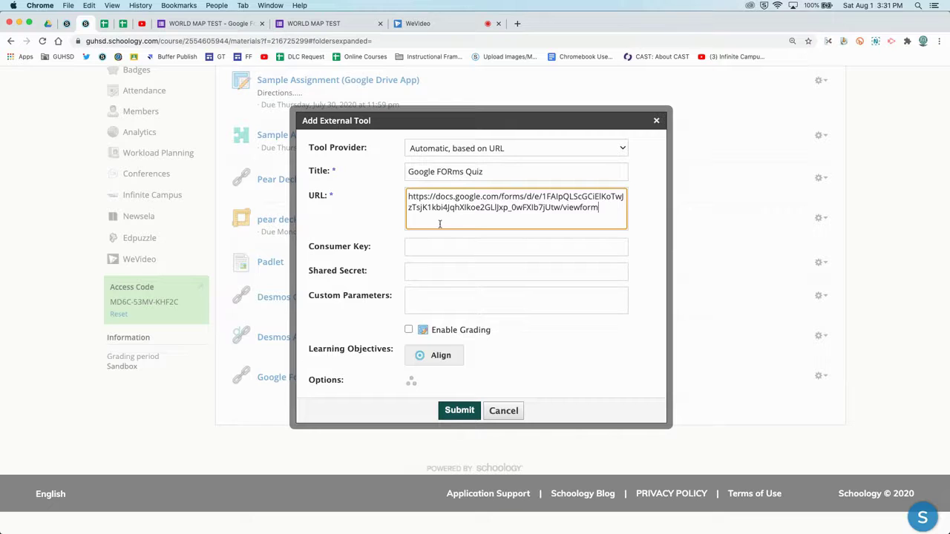
- Enable grading for the Google FORms Quiz external tool and set its points to 45
click(408, 329)
scroll(385, 337, down, 1)
click(411, 310)
double_click(418, 312)
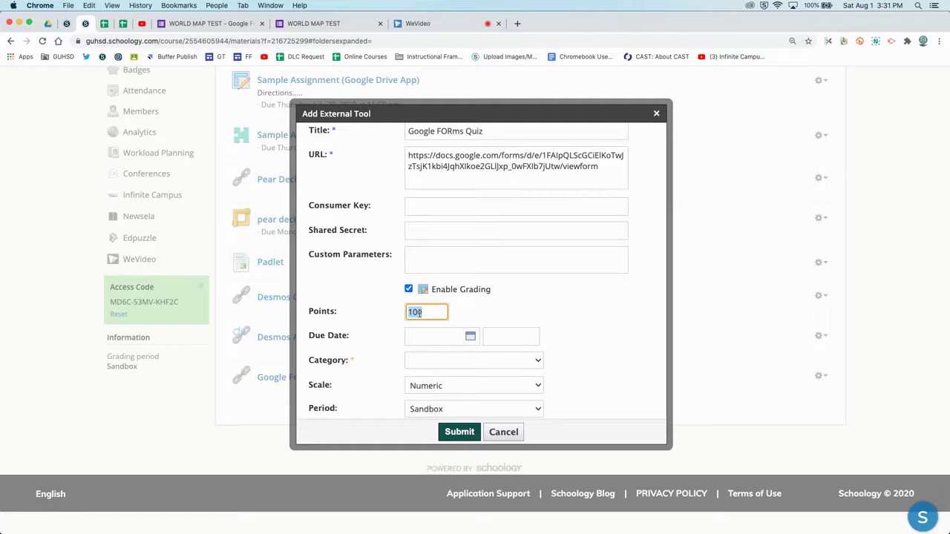
text(45)
click(497, 316)
- Assign the external tool to the Tests grading category and submit it to the course folder
scroll(496, 316, down, 1)
click(458, 335)
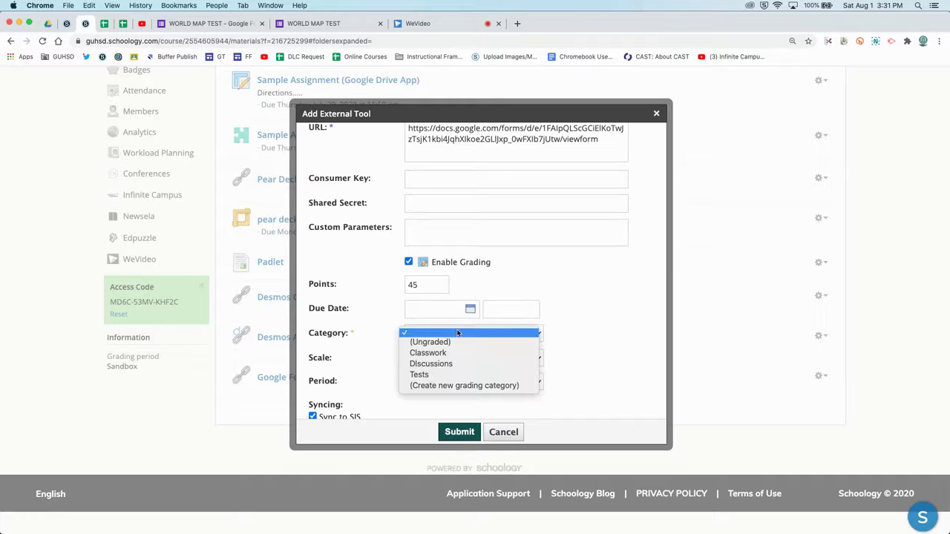
click(446, 375)
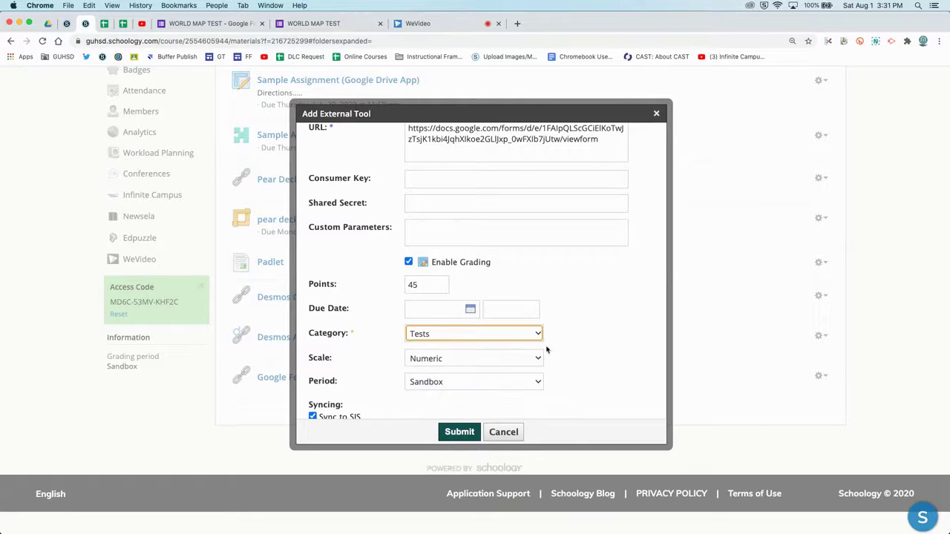
scroll(561, 350, down, 1)
scroll(561, 350, down, 2)
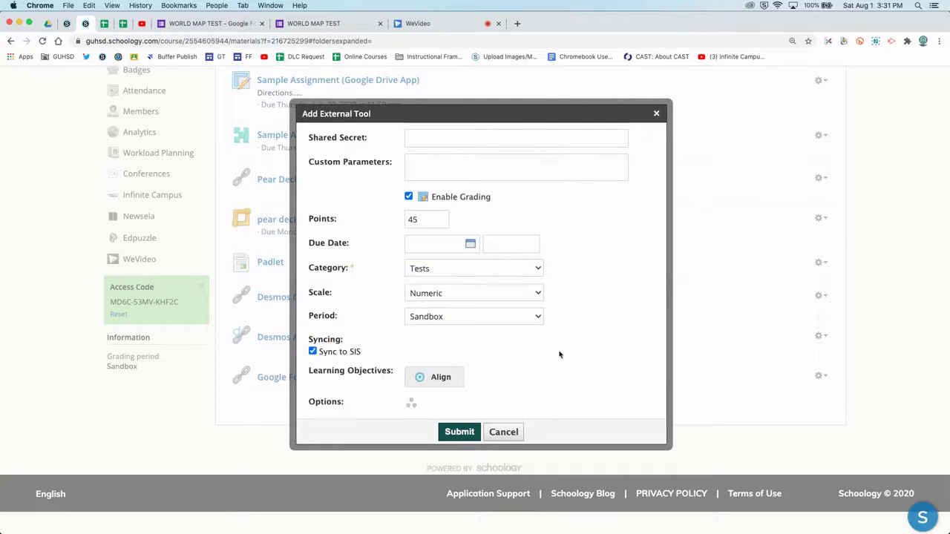
click(459, 432)
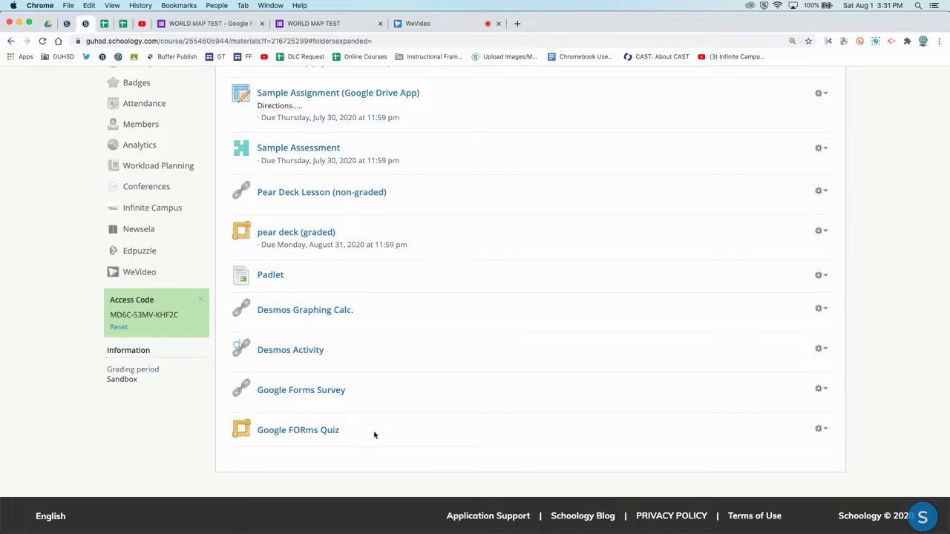
- Open Google FORms Quiz from the course materials and look through the embedded WORLD MAP TEST form
click(320, 432)
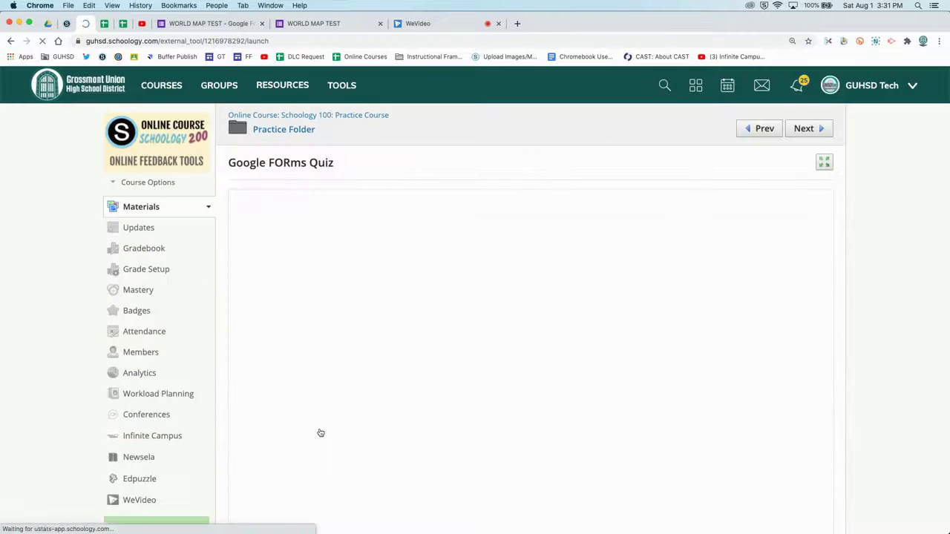
scroll(598, 355, down, 1)
scroll(598, 355, down, 10)
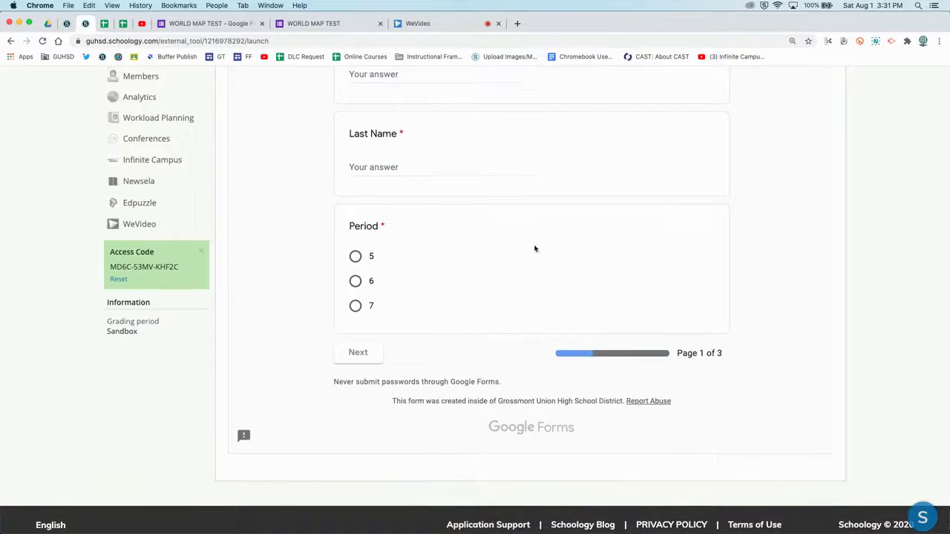
scroll(528, 331, up, 10)
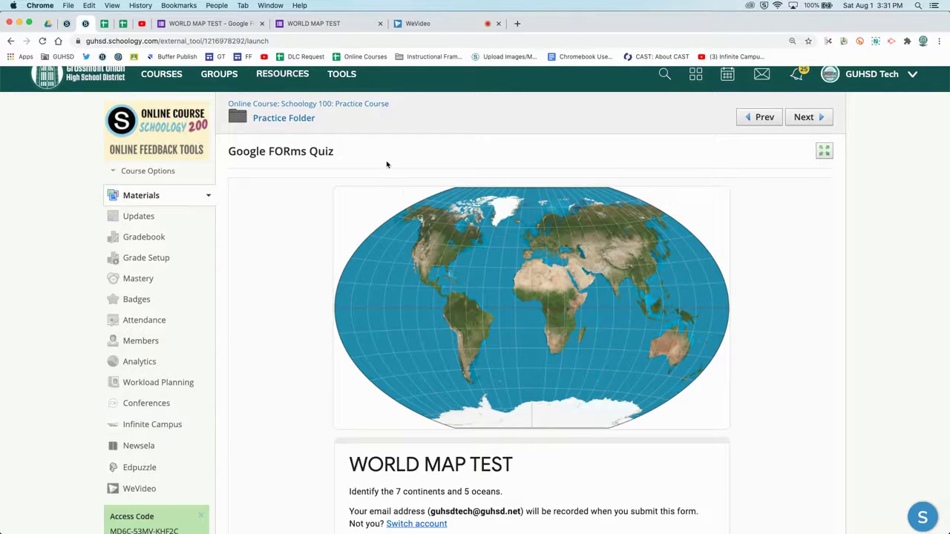
- Review the quiz settings of the WORLD MAP TEST form in Google Forms, including grade release and respondent visibility, and close them without saving
click(245, 25)
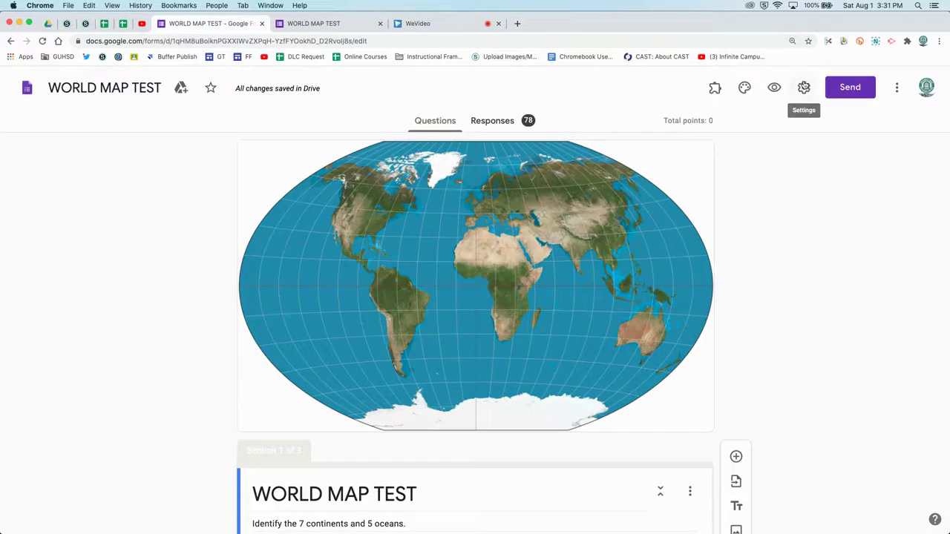
click(804, 88)
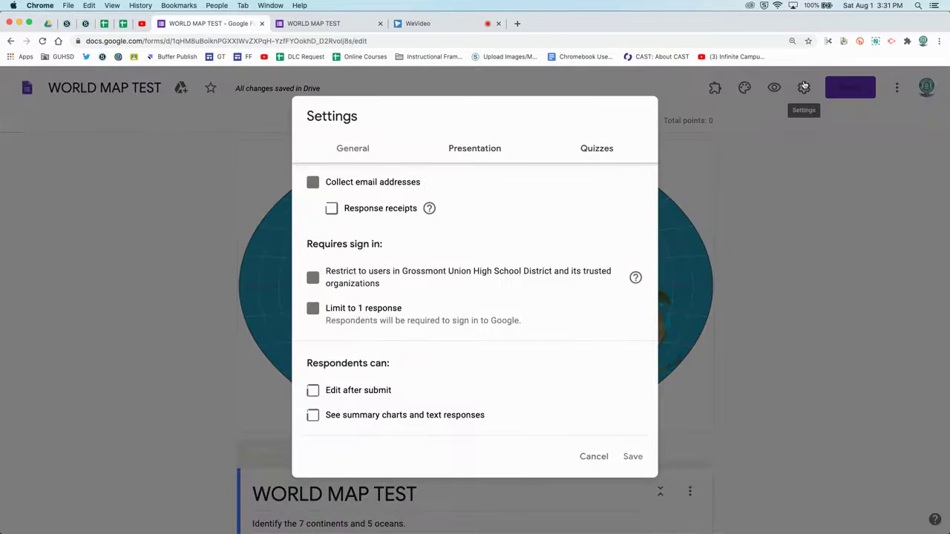
click(583, 148)
scroll(439, 334, down, 2)
scroll(438, 337, down, 1)
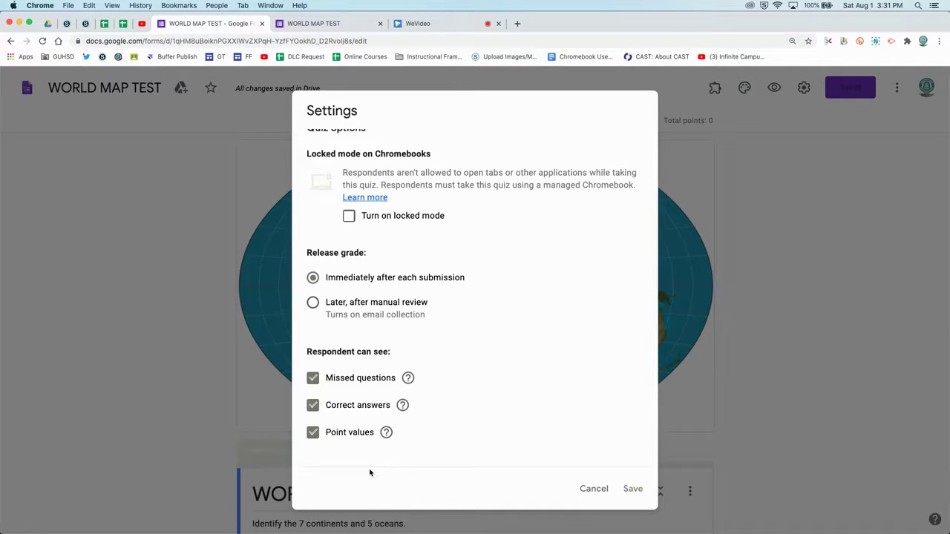
scroll(507, 376, up, 3)
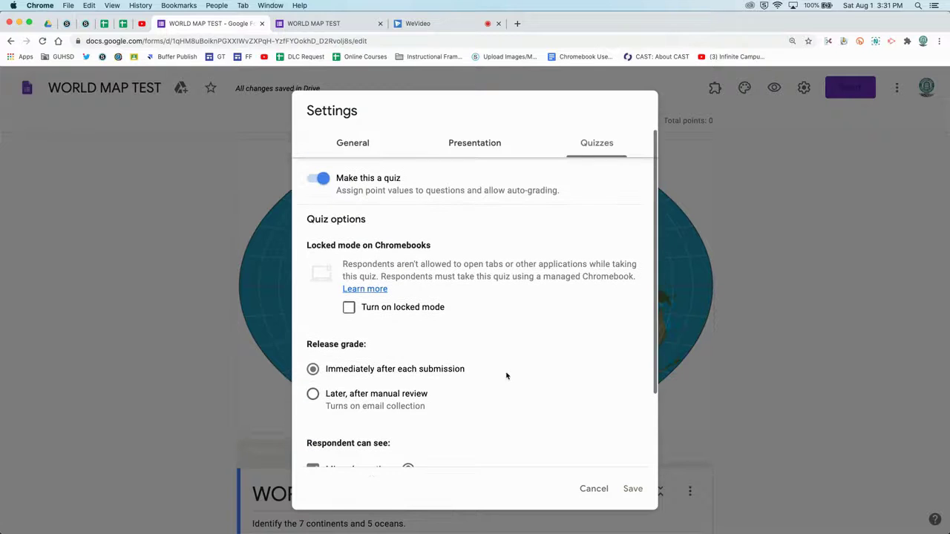
click(591, 491)
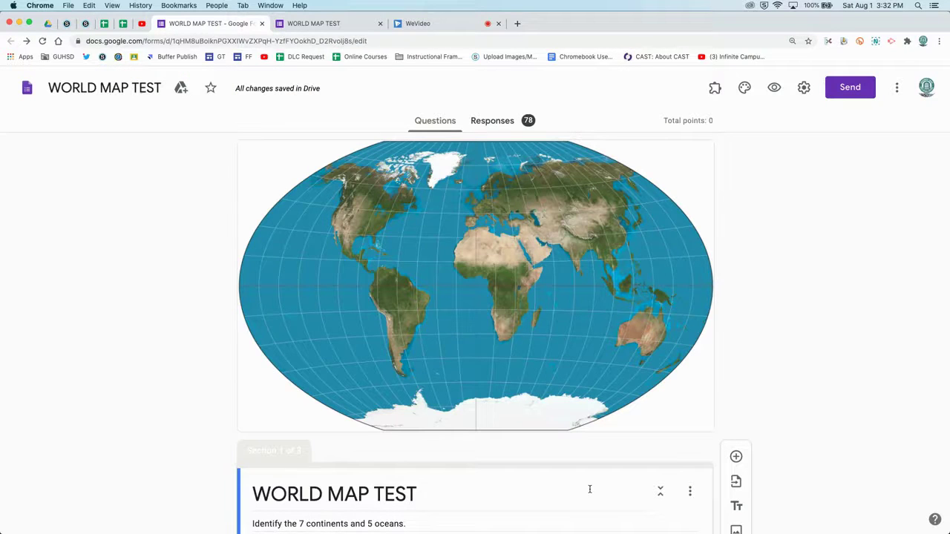
- Switch back to Schoology and open the course gradebook at the Google FORms Quiz column
click(86, 23)
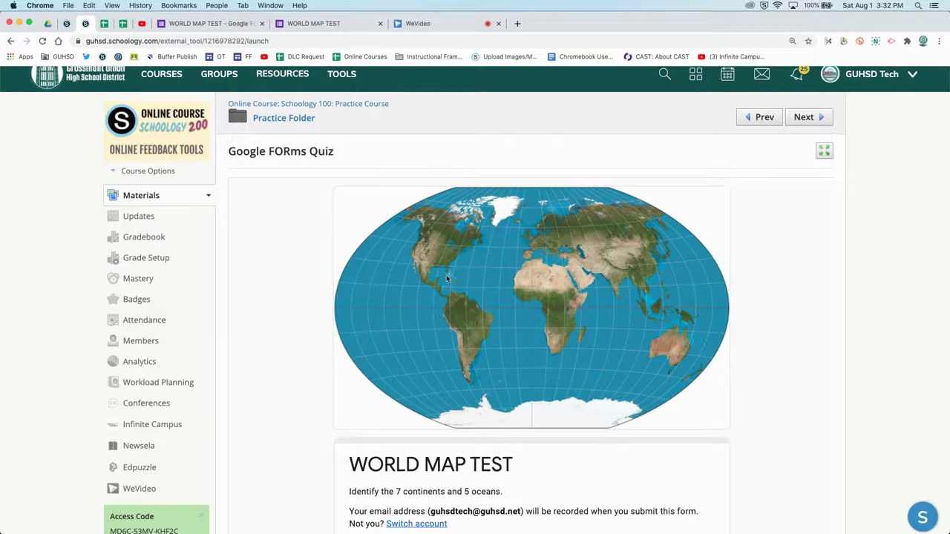
scroll(455, 333, down, 1)
scroll(454, 333, up, 1)
click(152, 241)
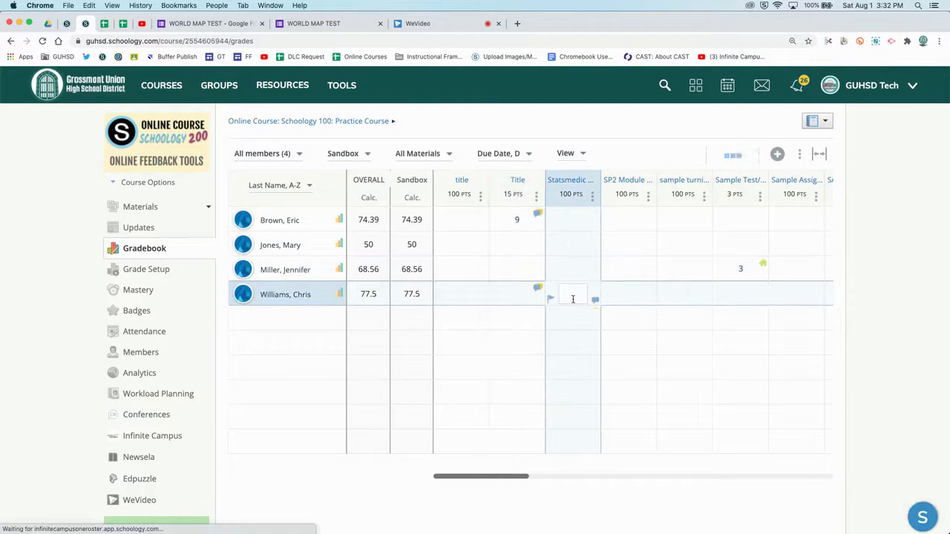
scroll(573, 301, right, 5)
scroll(573, 300, right, 3)
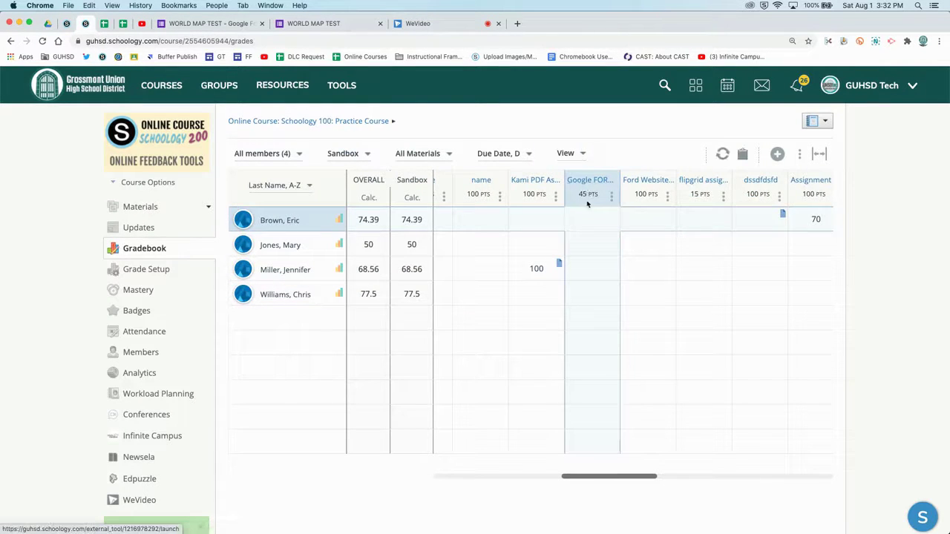
- Enter Google FORms Quiz scores of 40, 45 and 35 for the first three students, and start the fourth student's score
click(587, 219)
text(40)
click(589, 244)
text(45)
click(590, 268)
text(35)
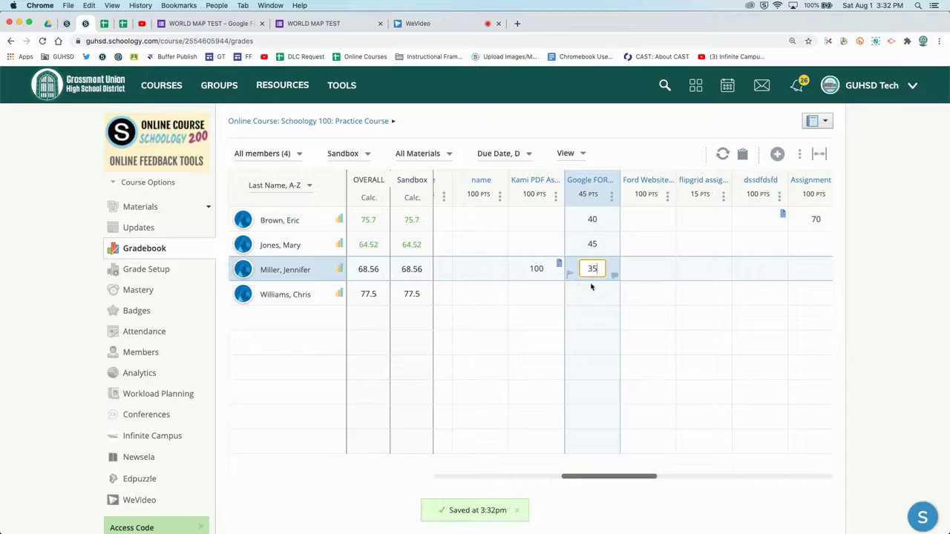
click(591, 293)
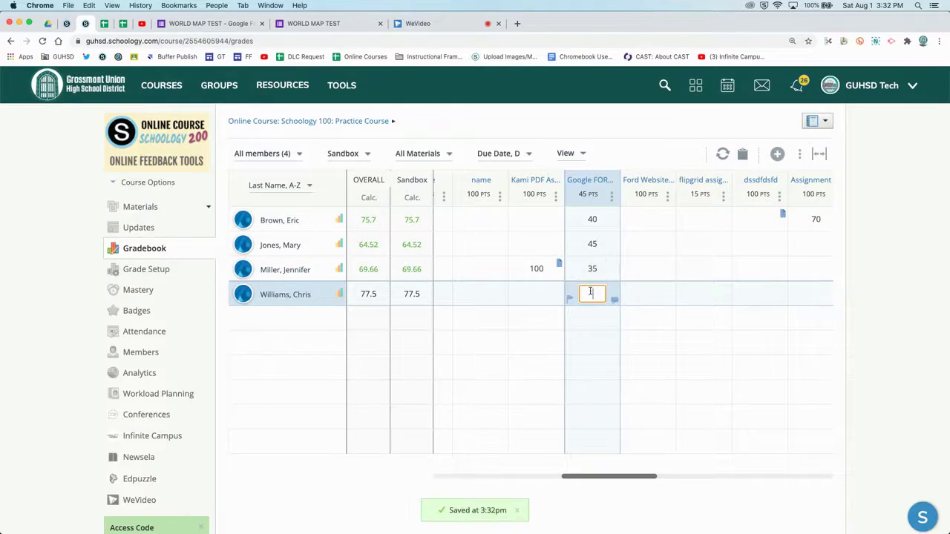